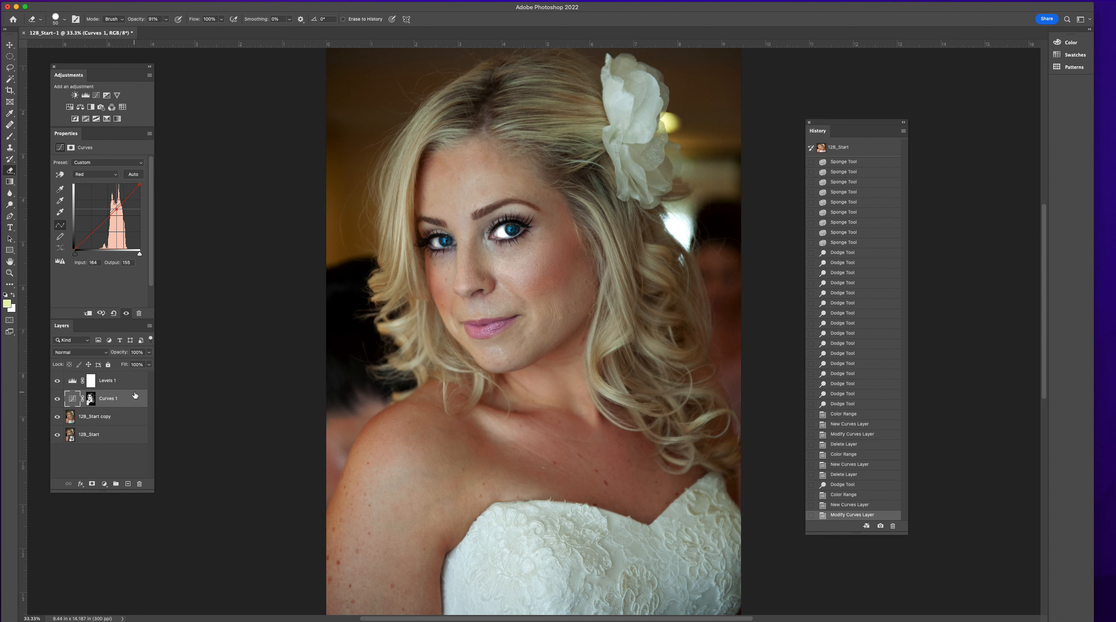
# Duplicate the 128_Start copy layer and rename the duplicate "blur"
pyautogui.click(115, 418)
pyautogui.moveTo(115, 418); pyautogui.dragTo(128, 484)
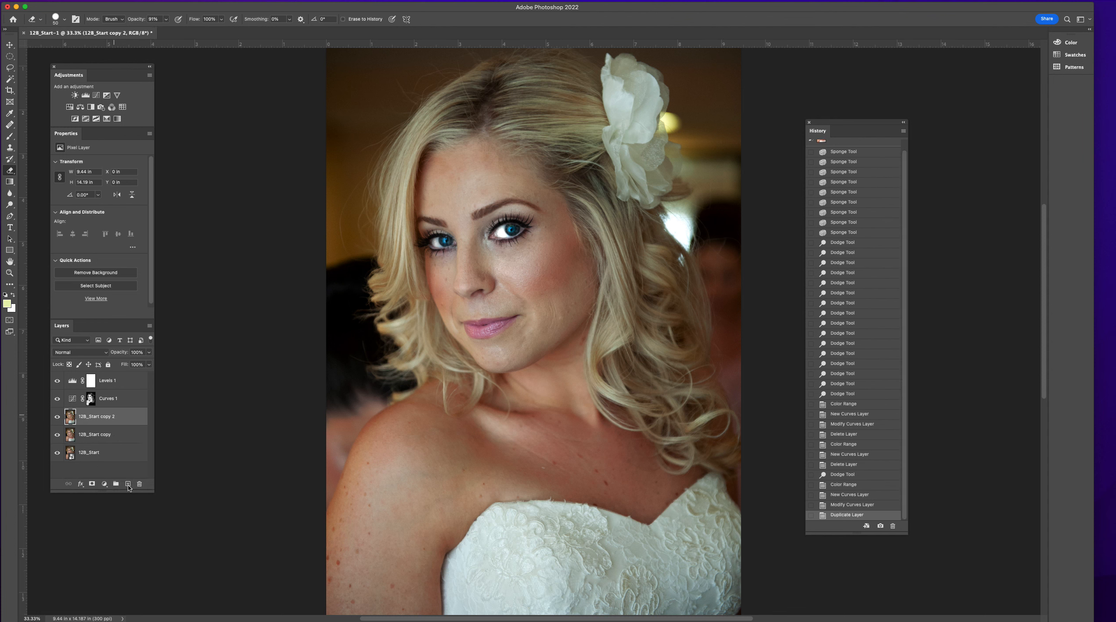
pyautogui.doubleClick(109, 416)
pyautogui.write('blur')
pyautogui.press('Return')
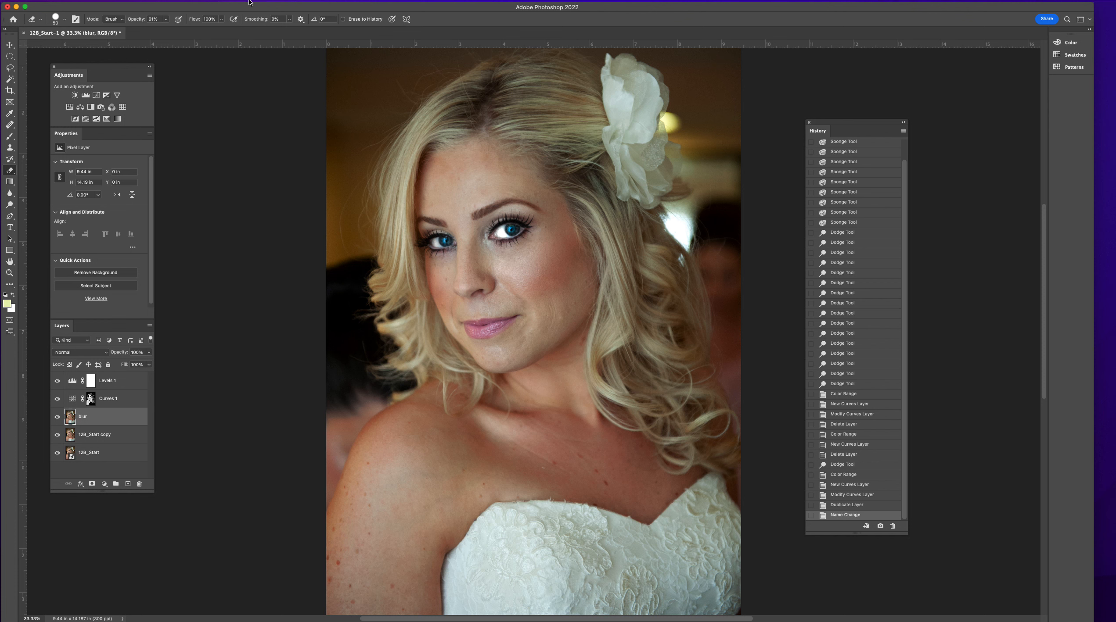
# Apply a Surface Blur to the blur layer with a radius of 5 pixels and a threshold of 10 levels
pyautogui.click(246, 81)
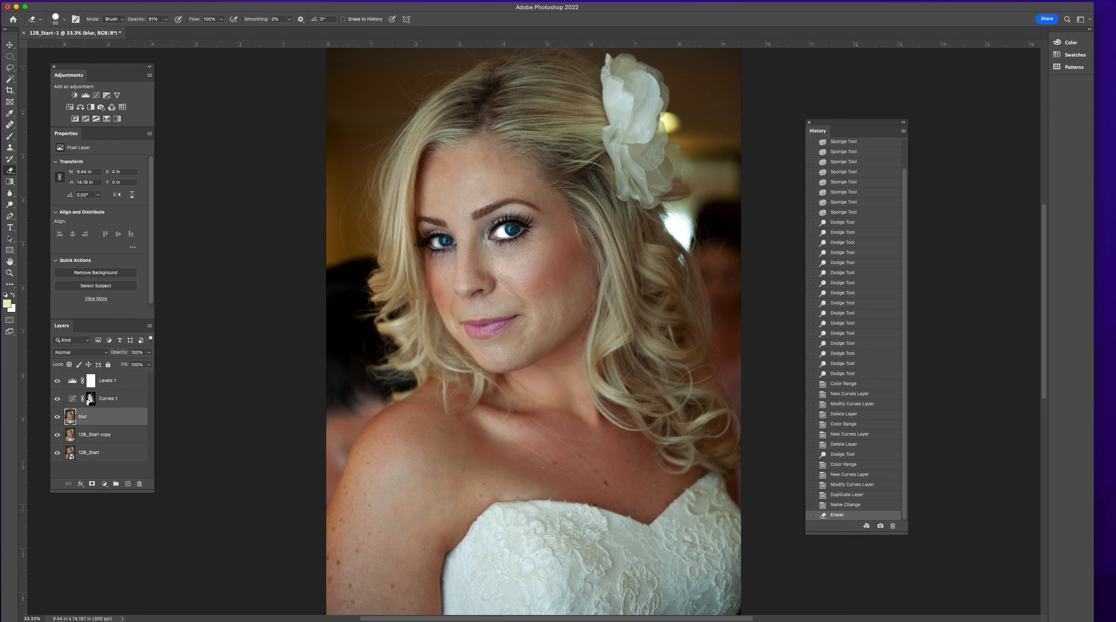
pyautogui.click(199, 0)
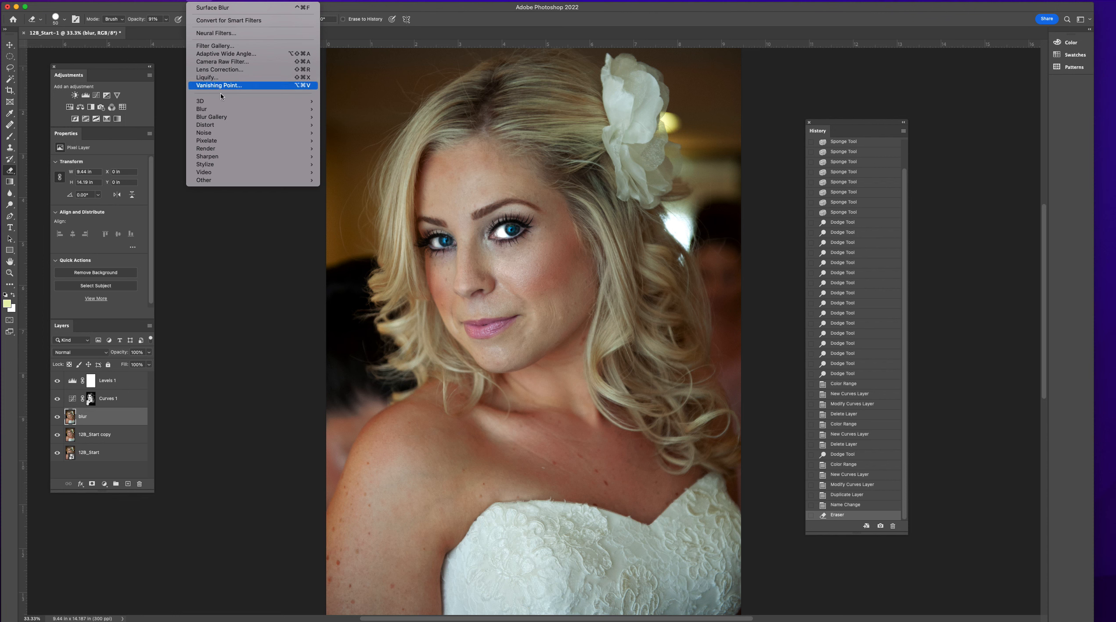
pyautogui.moveTo(229, 145)
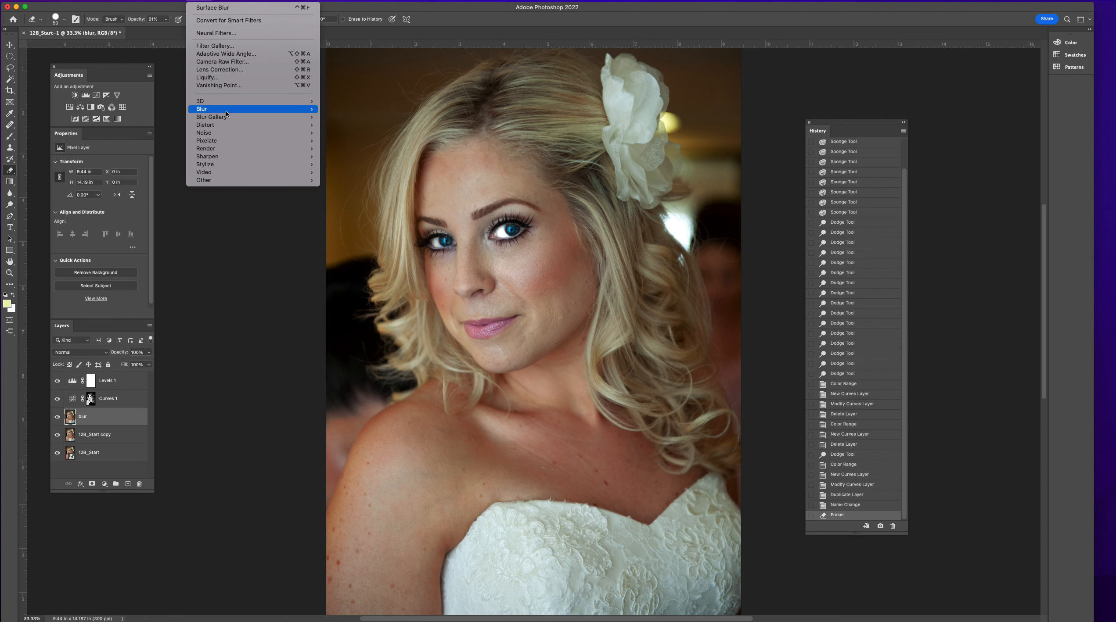
pyautogui.moveTo(225, 110)
pyautogui.click(349, 193)
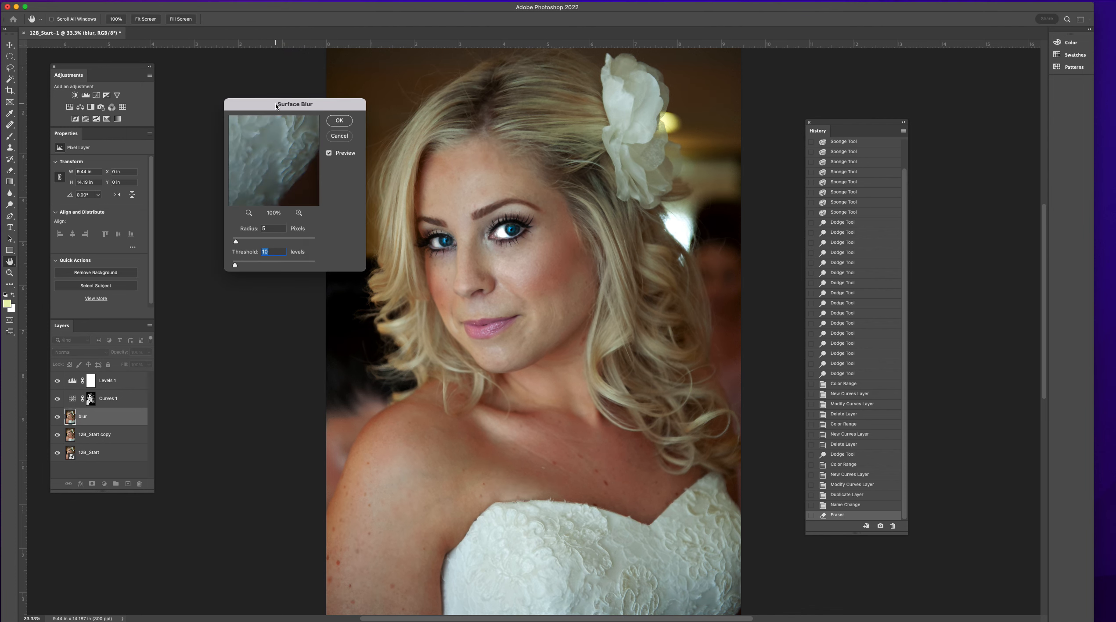
pyautogui.moveTo(290, 108); pyautogui.dragTo(251, 115)
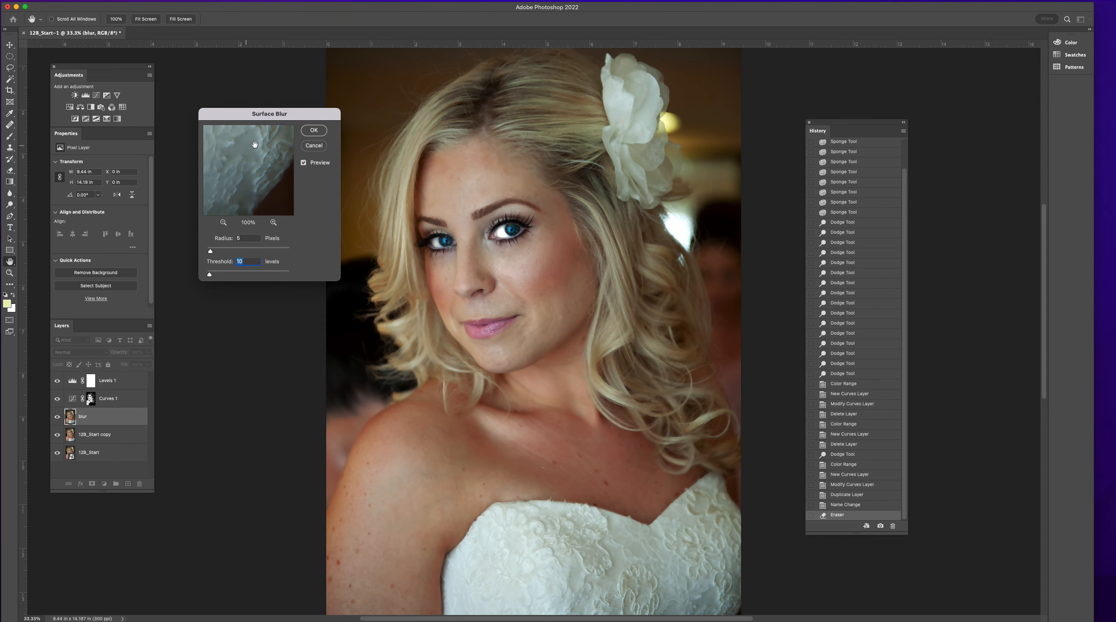
pyautogui.click(312, 129)
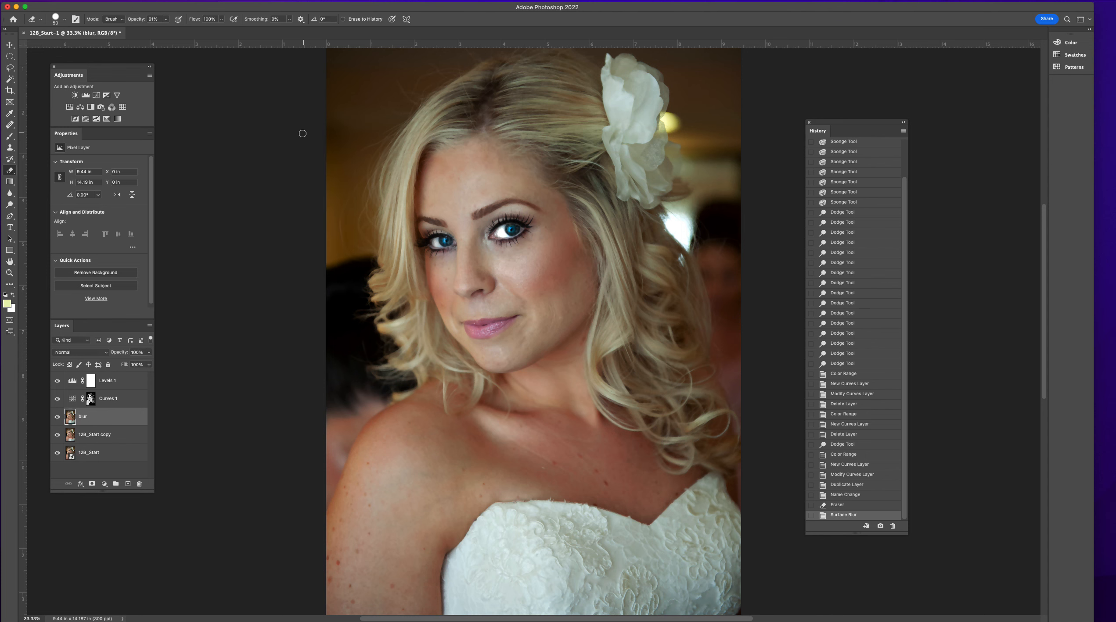
# Compare the face with the blur layer hidden and shown to judge the skin smoothing
pyautogui.click(57, 417)
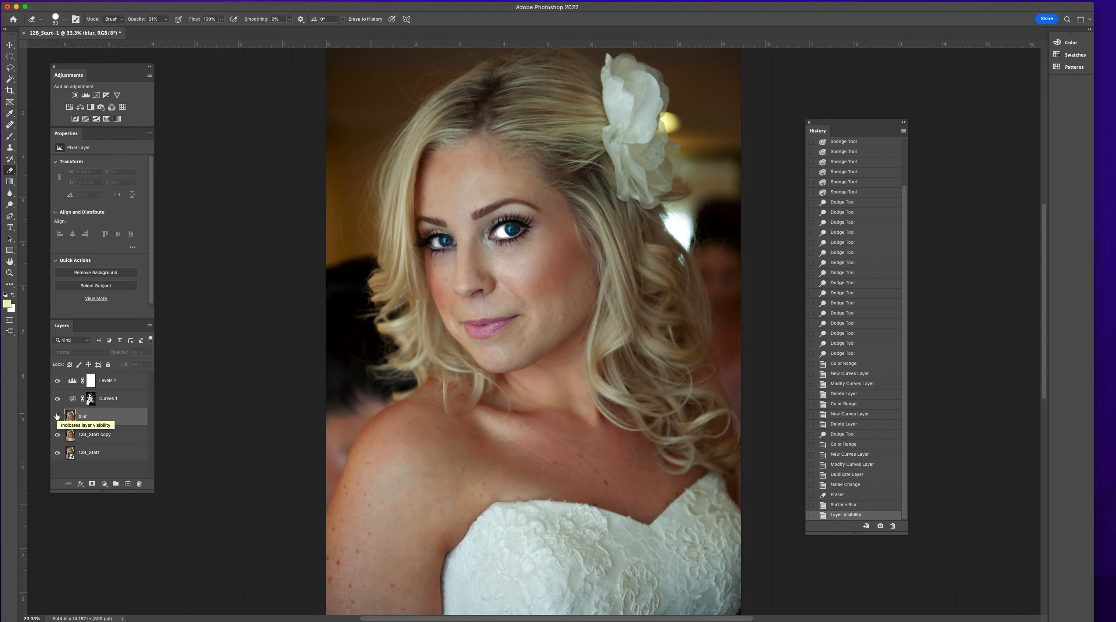
pyautogui.click(56, 417)
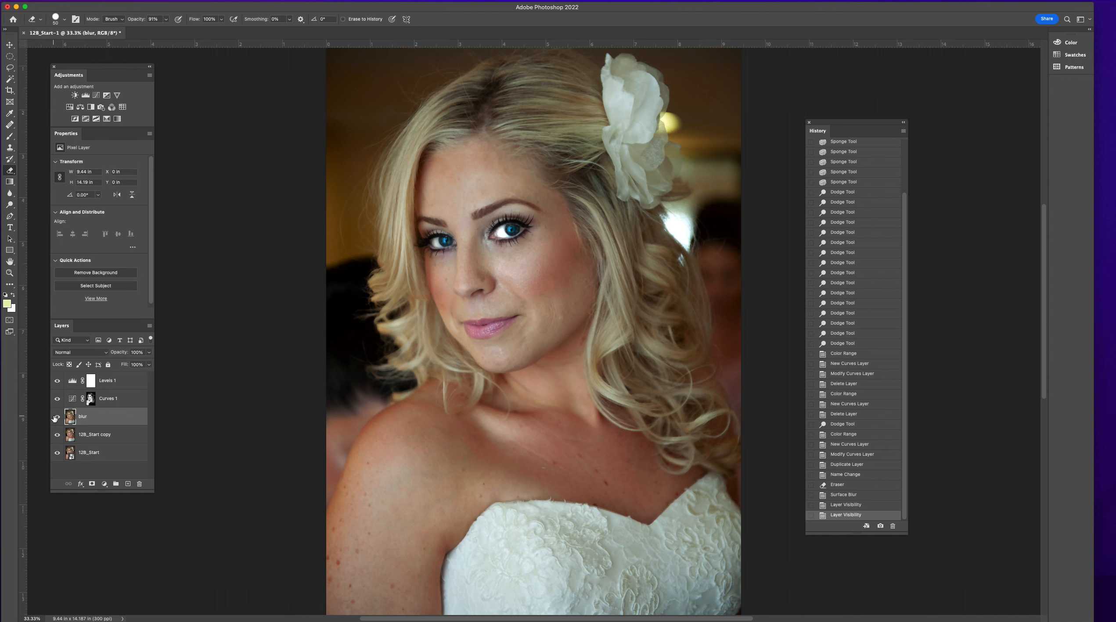
pyautogui.moveTo(463, 239)
pyautogui.mouseDown()
pyautogui.moveTo(517, 272)
pyautogui.moveTo(485, 267)
pyautogui.mouseUp()
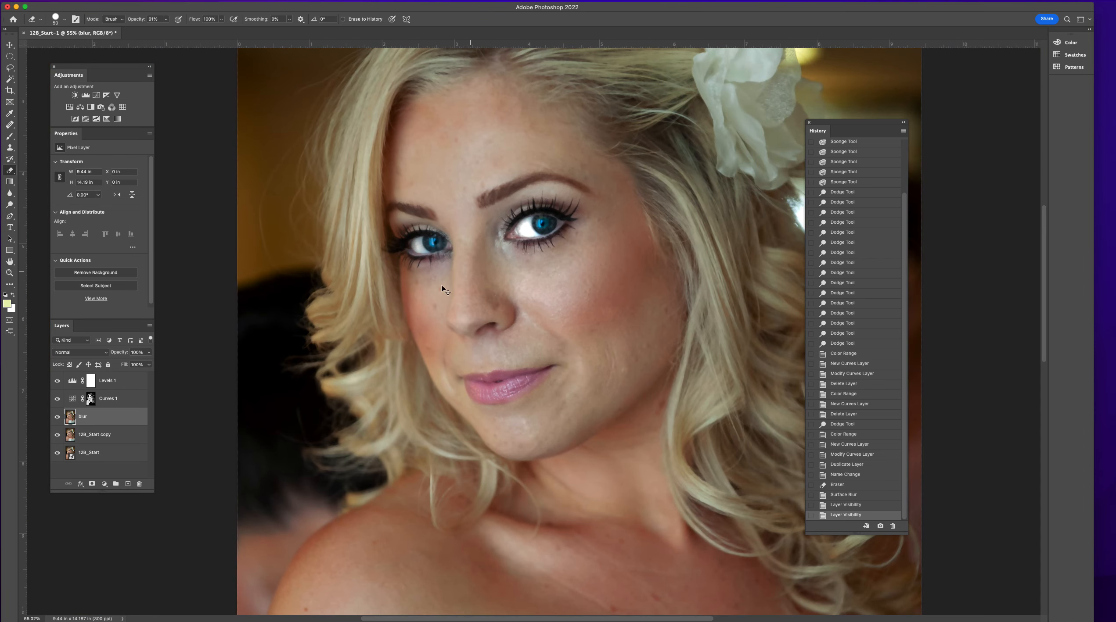
pyautogui.click(58, 417)
pyautogui.click(58, 418)
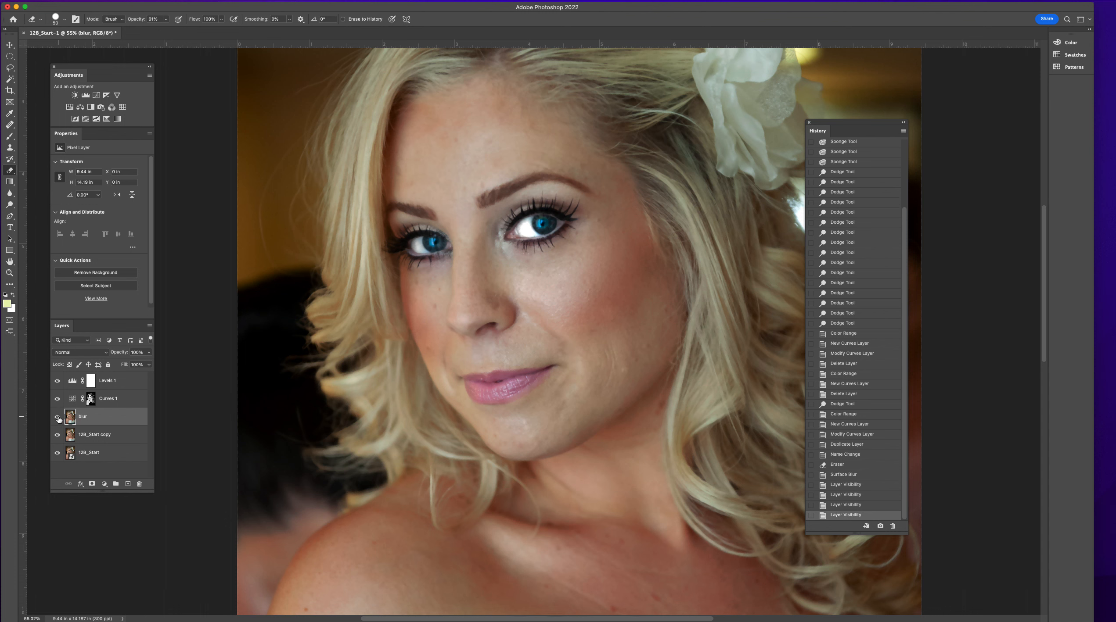
pyautogui.click(58, 417)
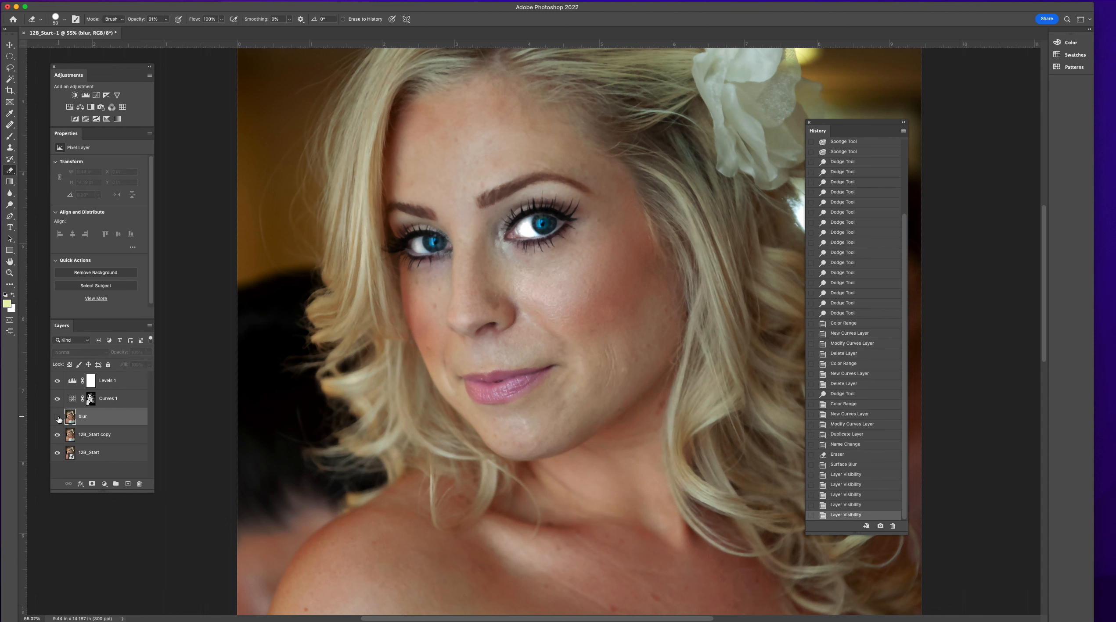
pyautogui.click(58, 418)
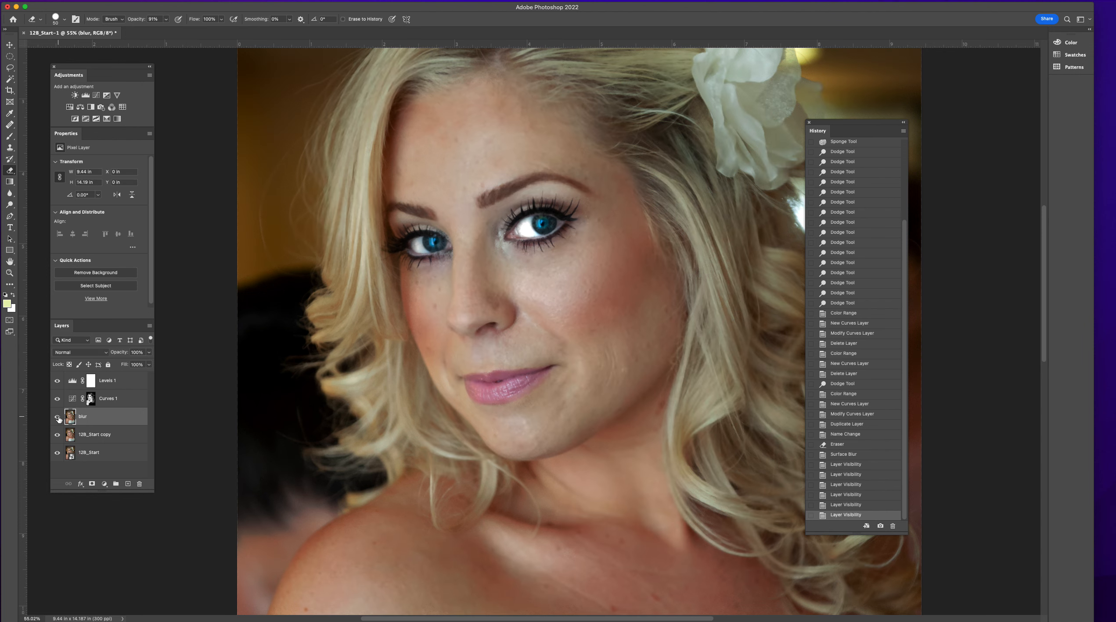
pyautogui.click(59, 419)
pyautogui.click(59, 418)
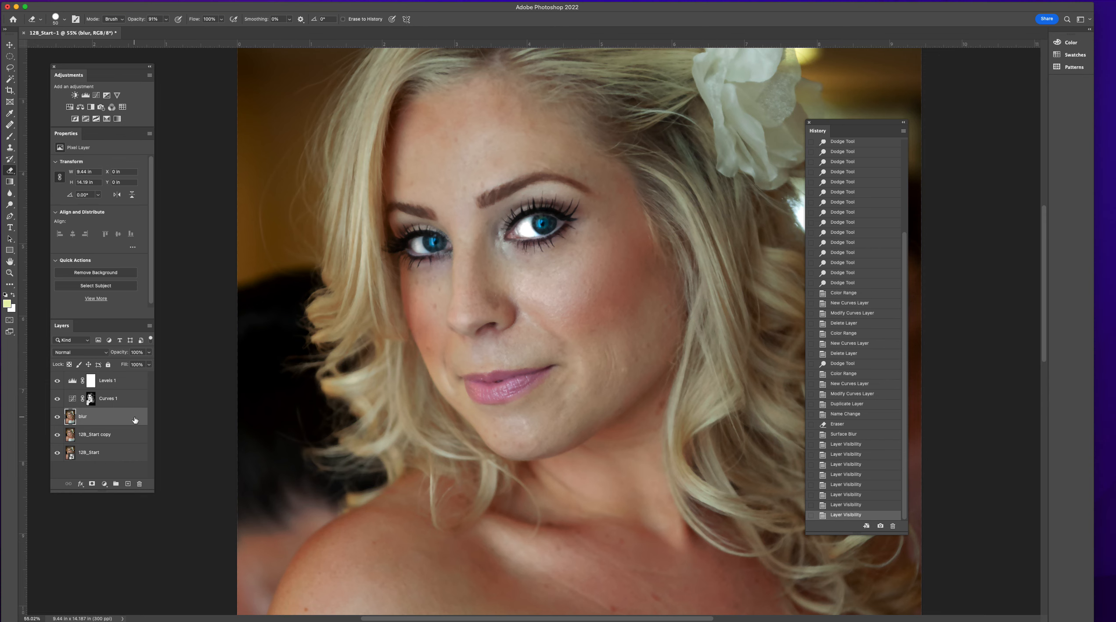
# Lower the blur layer's opacity to 40% and compare the image with the layer hidden and shown
pyautogui.click(149, 354)
pyautogui.moveTo(148, 364); pyautogui.dragTo(124, 367)
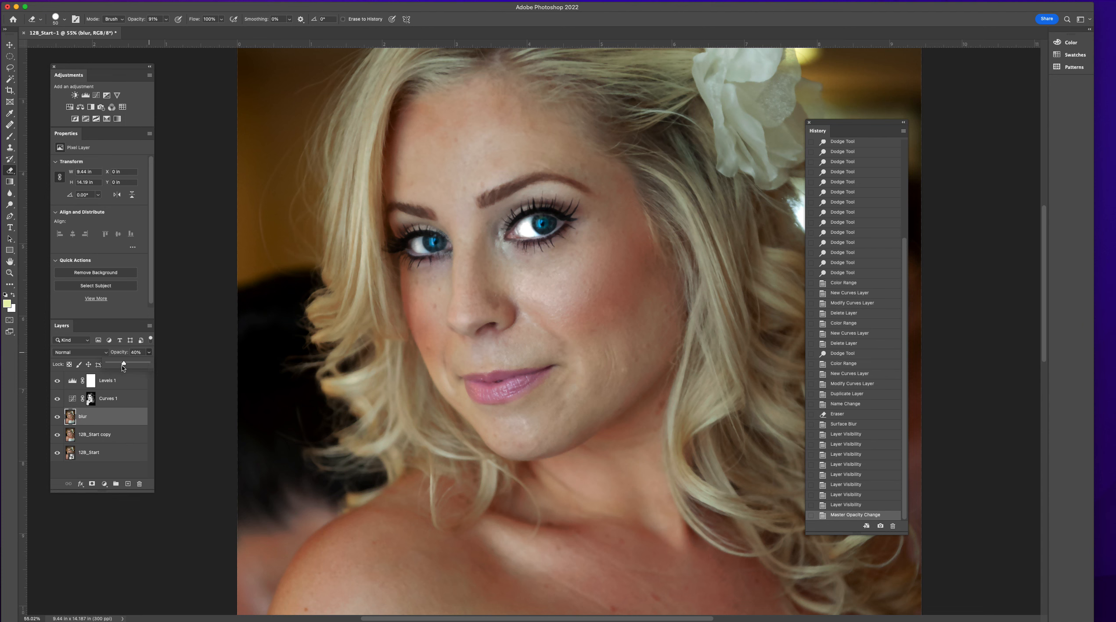
pyautogui.click(56, 418)
pyautogui.click(56, 419)
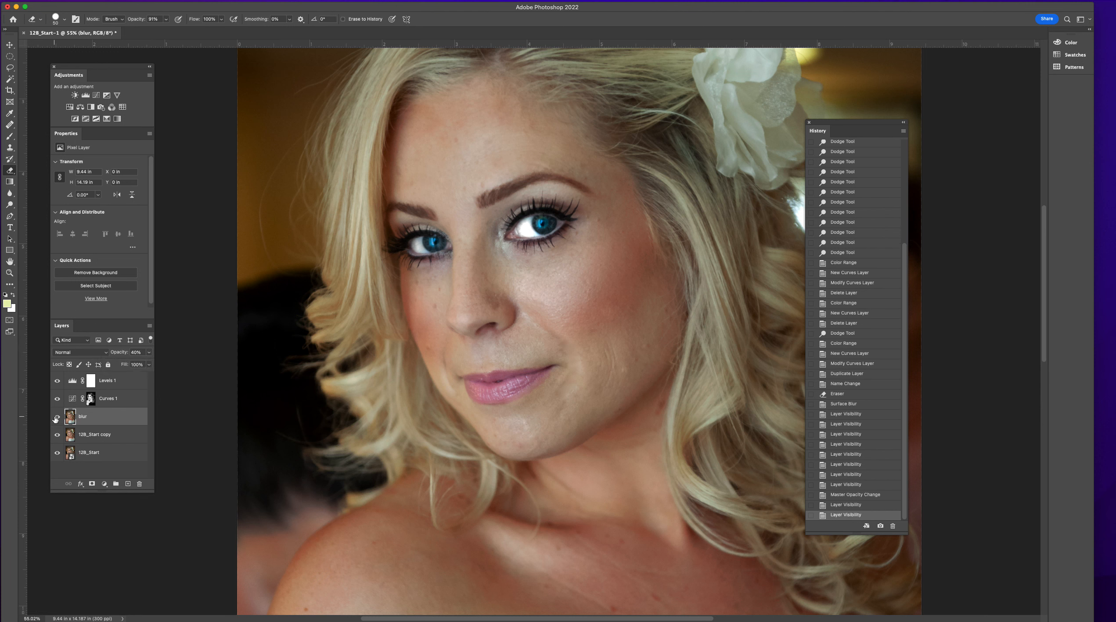
pyautogui.click(55, 419)
pyautogui.click(56, 419)
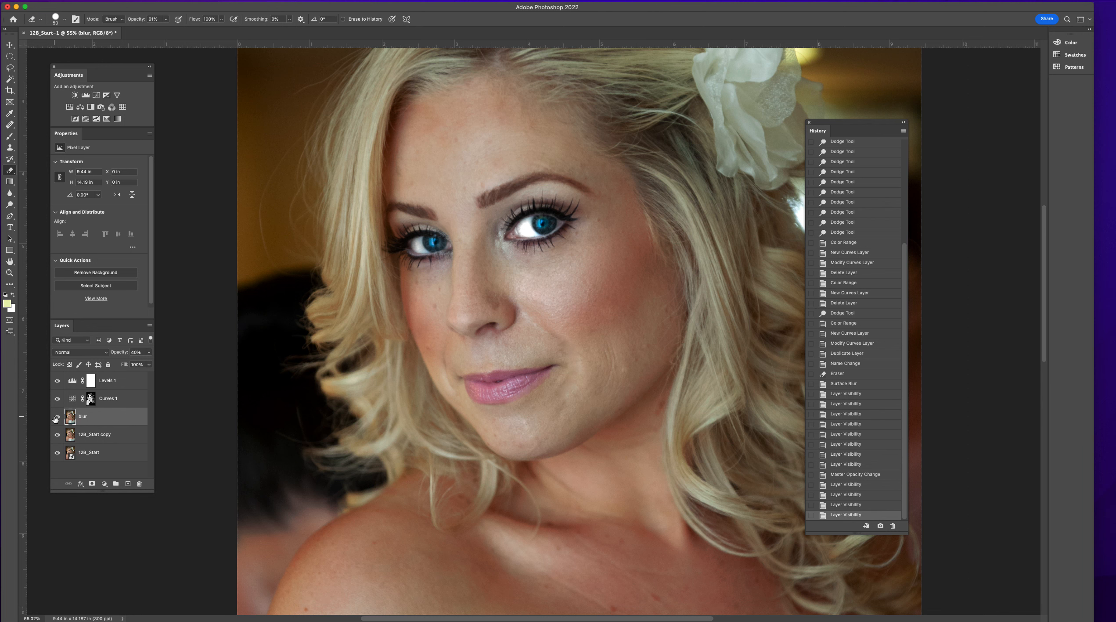
pyautogui.click(55, 419)
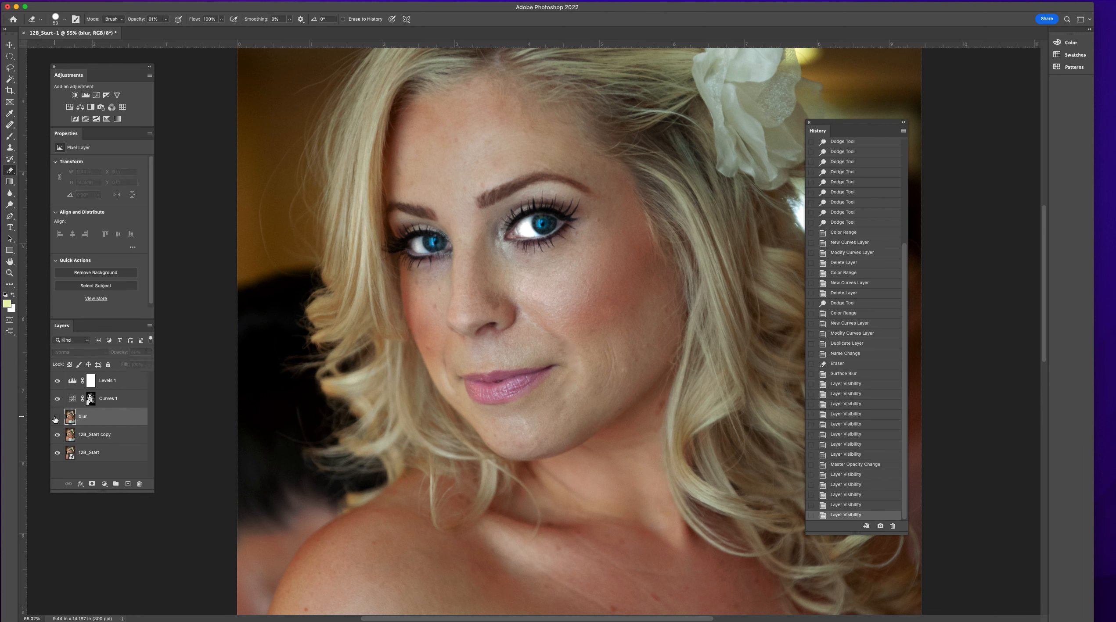
pyautogui.click(55, 419)
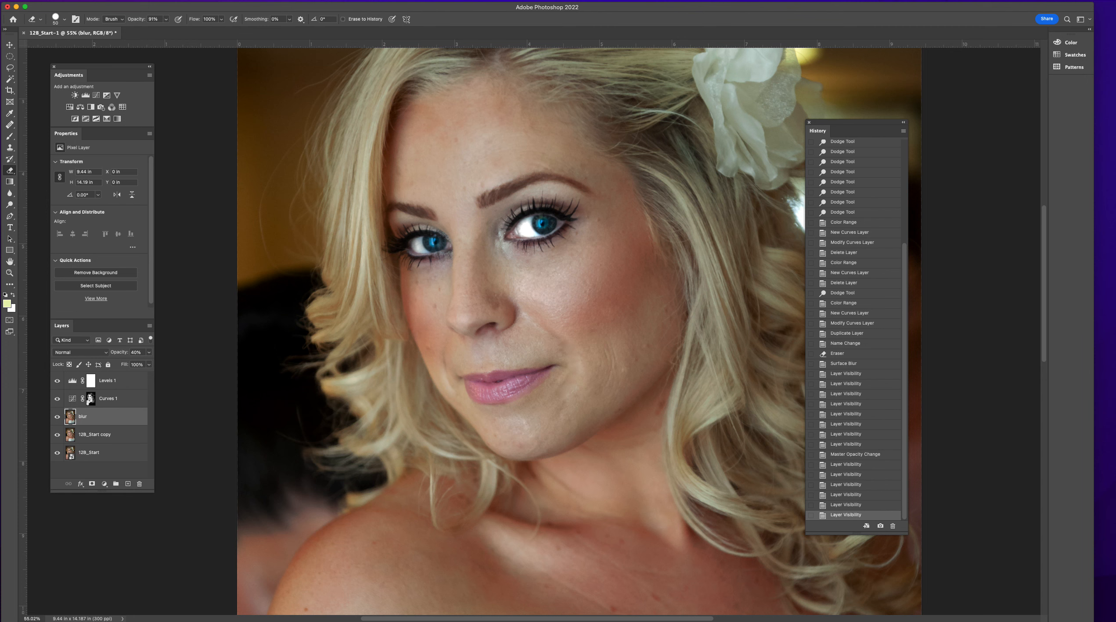
# Set up the Eraser with a brush hardness of 10% and an opacity of 90%
pyautogui.rightClick(12, 173)
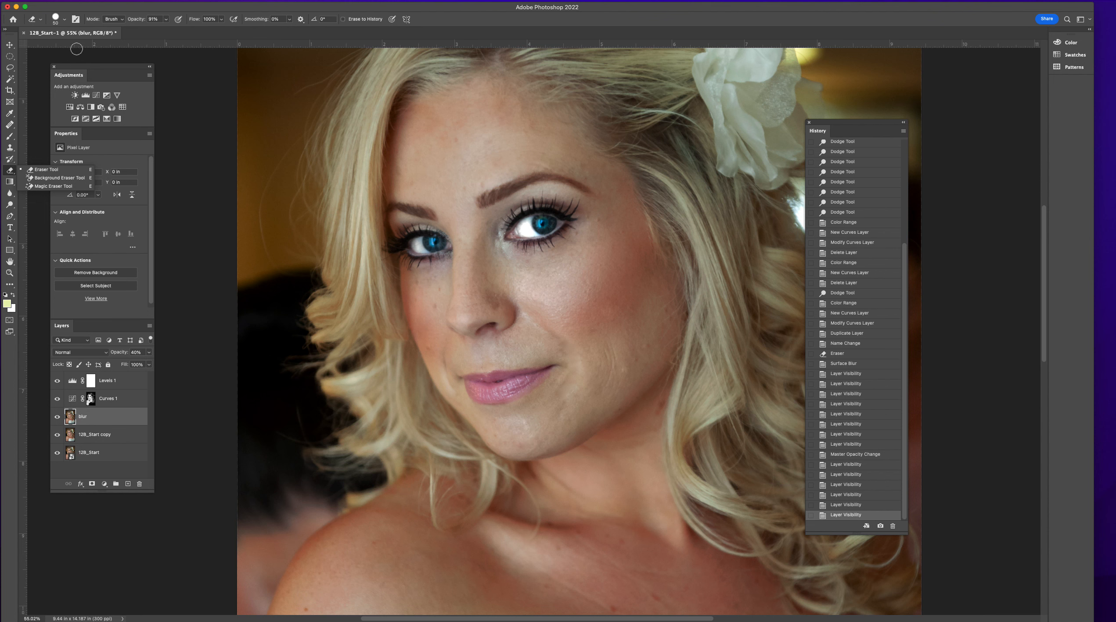
pyautogui.click(65, 20)
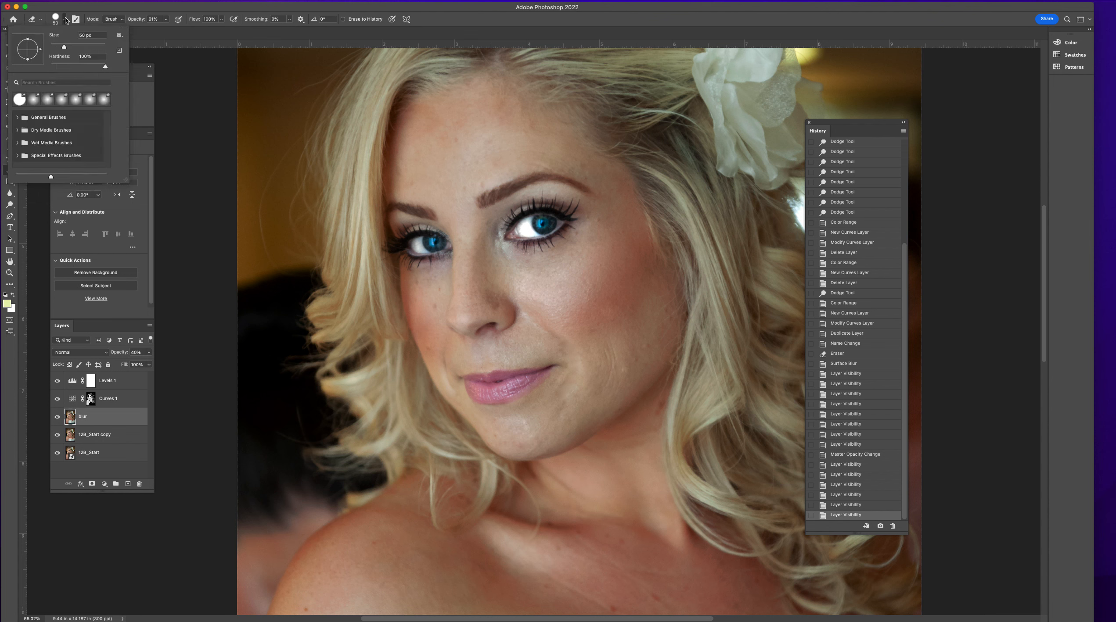
pyautogui.click(99, 57)
pyautogui.write('10')
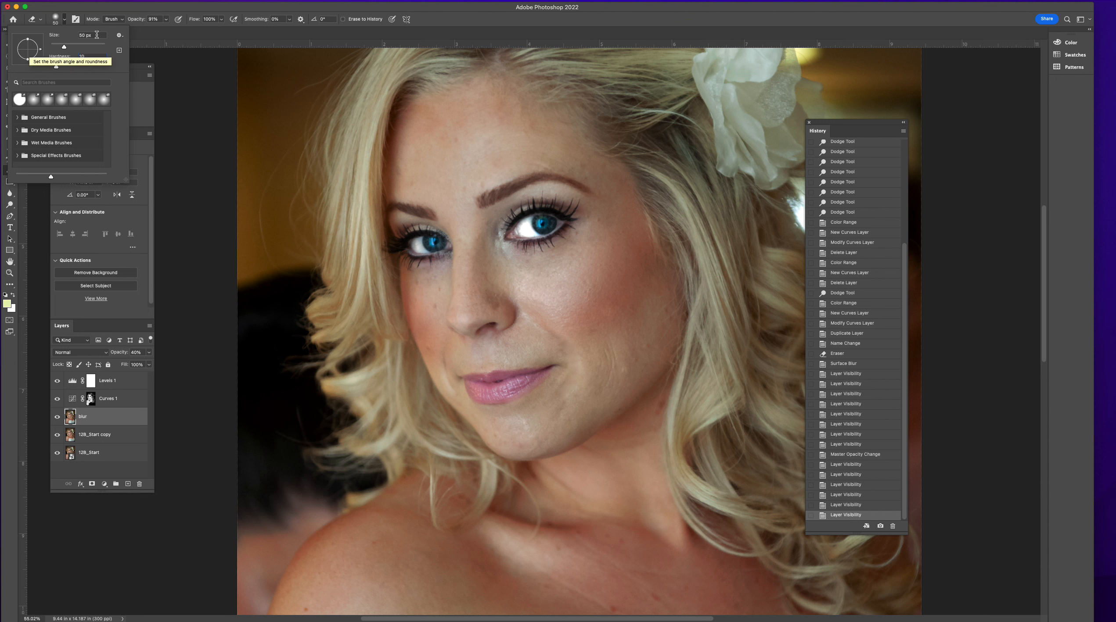
pyautogui.click(144, 19)
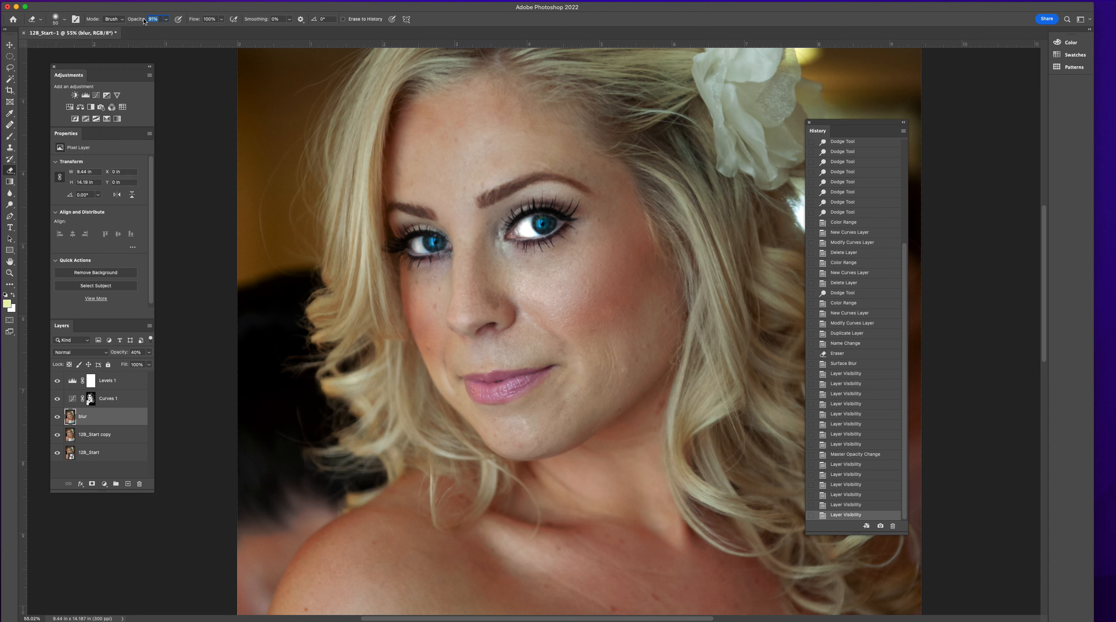
pyautogui.write('90')
# Erase the blur over the eye and both eyebrows, and check the erased areas by temporarily hiding the two image layers underneath
pyautogui.moveTo(548, 225); pyautogui.dragTo(523, 228)
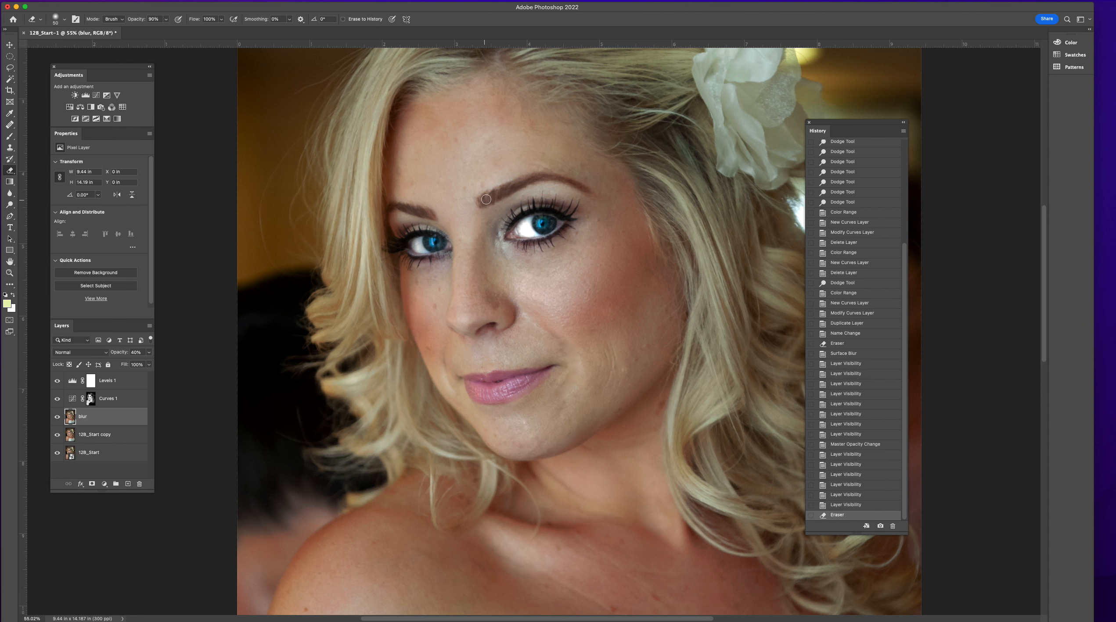
pyautogui.moveTo(493, 192); pyautogui.dragTo(570, 179)
pyautogui.moveTo(417, 211); pyautogui.dragTo(391, 209)
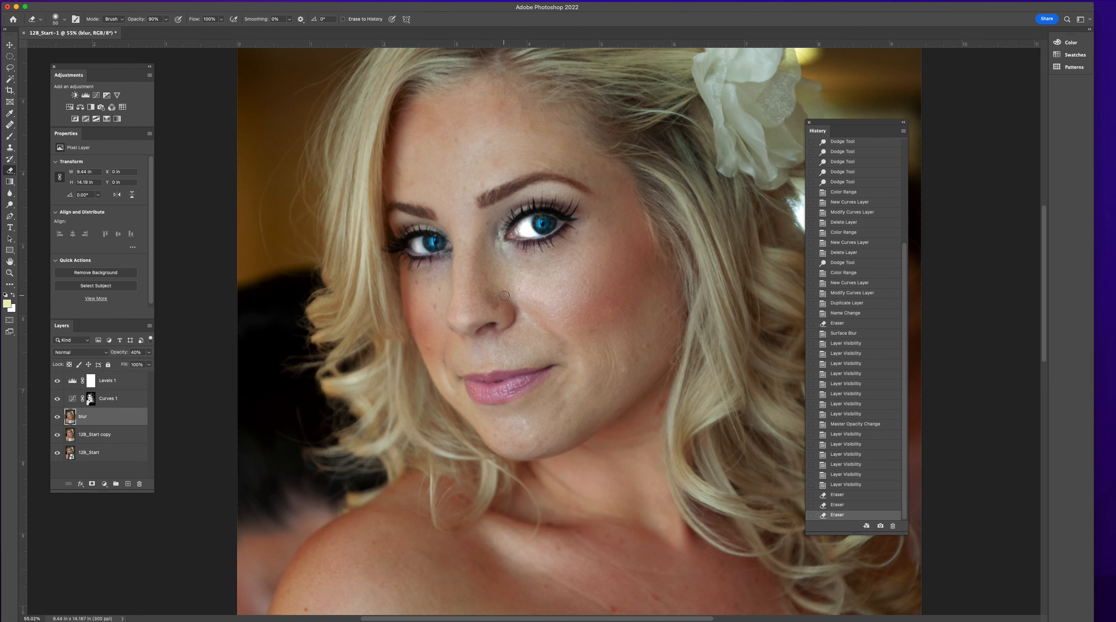
pyautogui.scroll(-3, 505, 296)
pyautogui.scroll(-3, 505, 295)
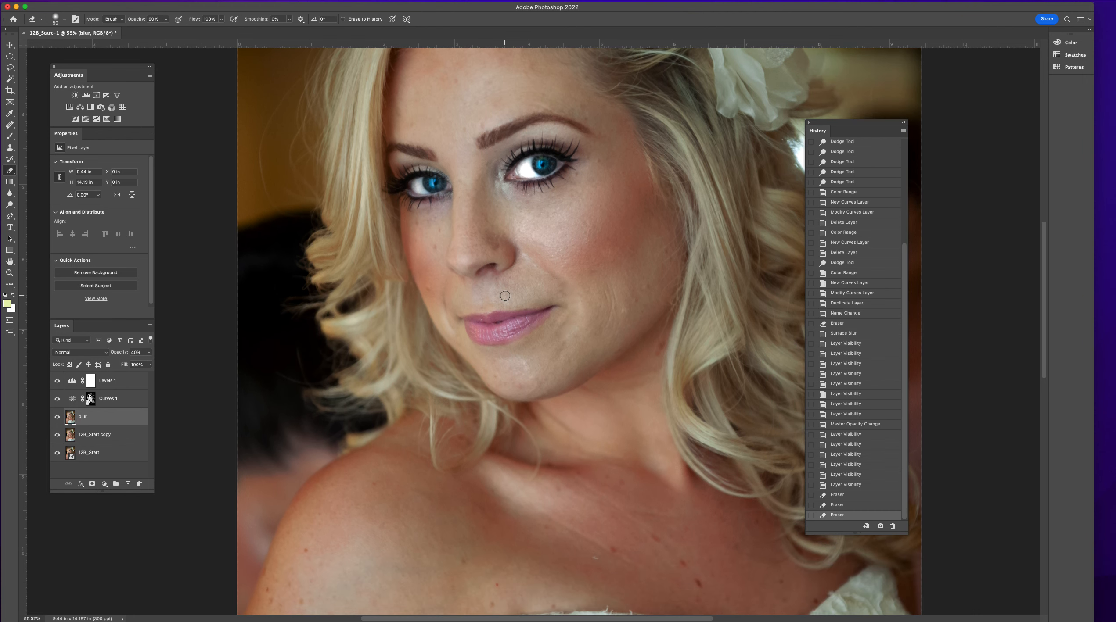
pyautogui.click(57, 434)
pyautogui.click(57, 452)
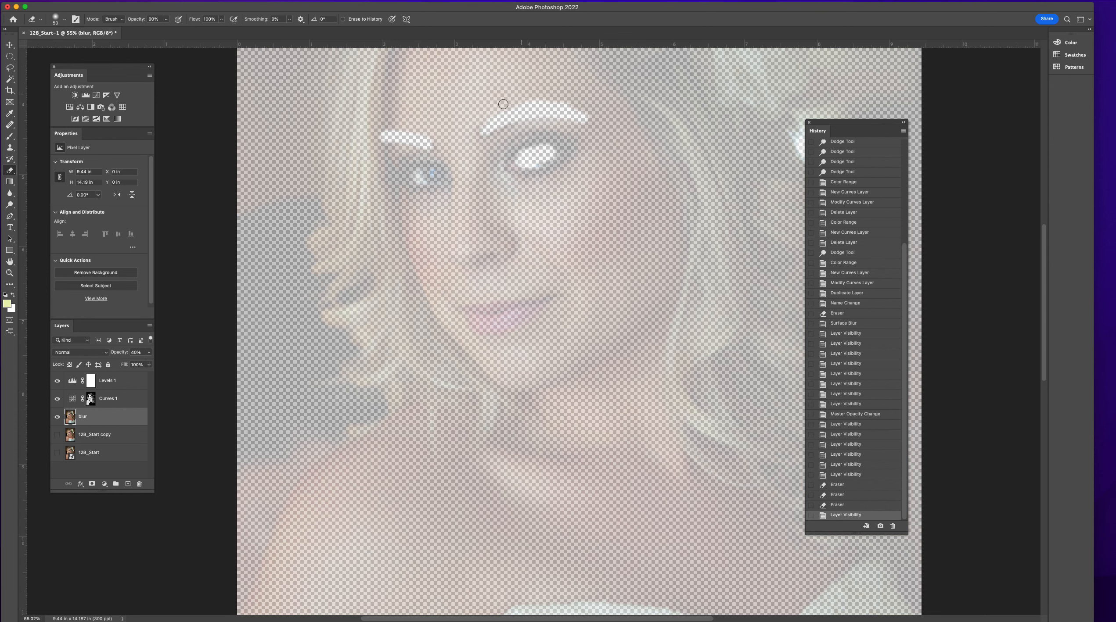
pyautogui.click(55, 434)
pyautogui.click(57, 453)
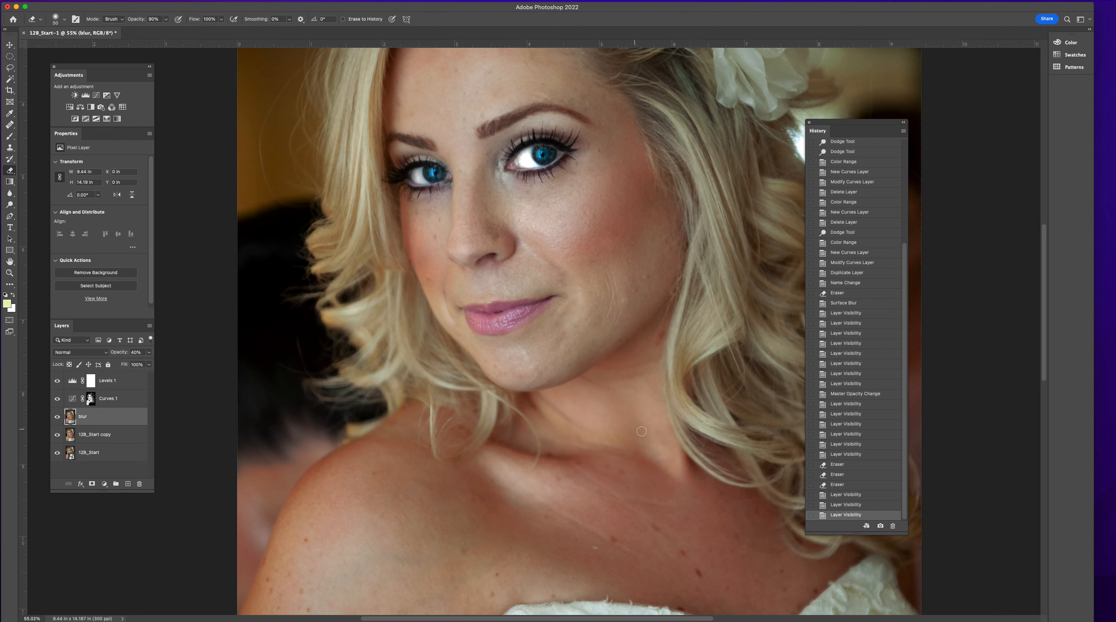
# Erase the blur over the dress's lace details, and check the erased areas with the two image layers underneath temporarily hidden
pyautogui.scroll(-10, 650, 433)
pyautogui.scroll(-2, 636, 425)
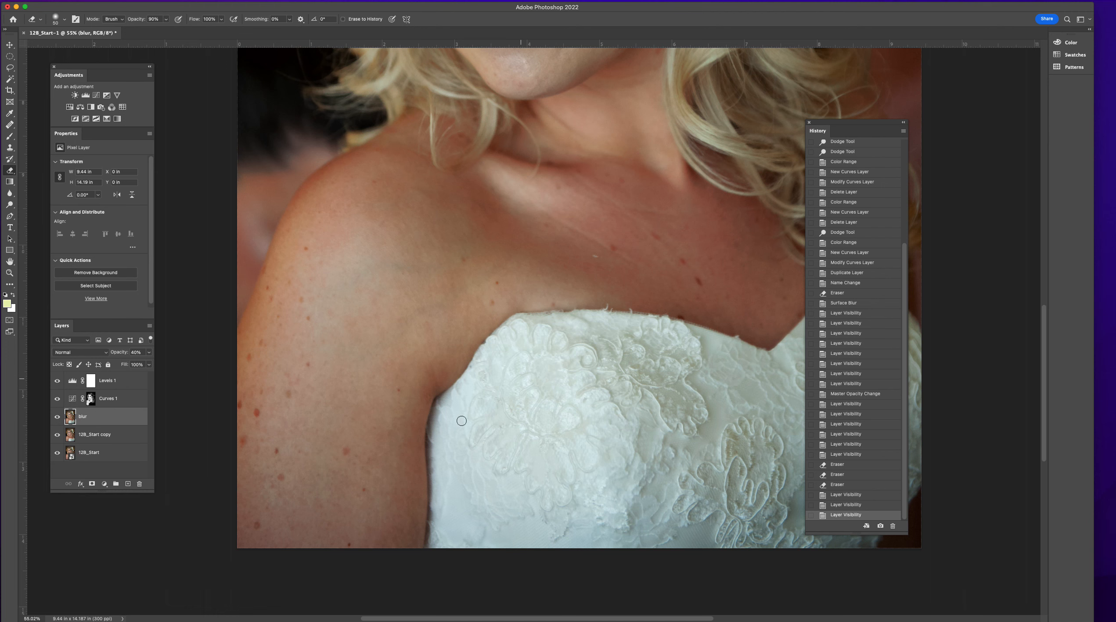
pyautogui.moveTo(532, 495)
pyautogui.mouseDown()
pyautogui.moveTo(517, 498)
pyautogui.moveTo(550, 457)
pyautogui.mouseUp()
pyautogui.moveTo(641, 394)
pyautogui.mouseDown()
pyautogui.moveTo(669, 436)
pyautogui.moveTo(687, 380)
pyautogui.moveTo(688, 399)
pyautogui.mouseUp()
pyautogui.moveTo(754, 461)
pyautogui.mouseDown()
pyautogui.moveTo(753, 518)
pyautogui.moveTo(742, 526)
pyautogui.moveTo(729, 514)
pyautogui.mouseUp()
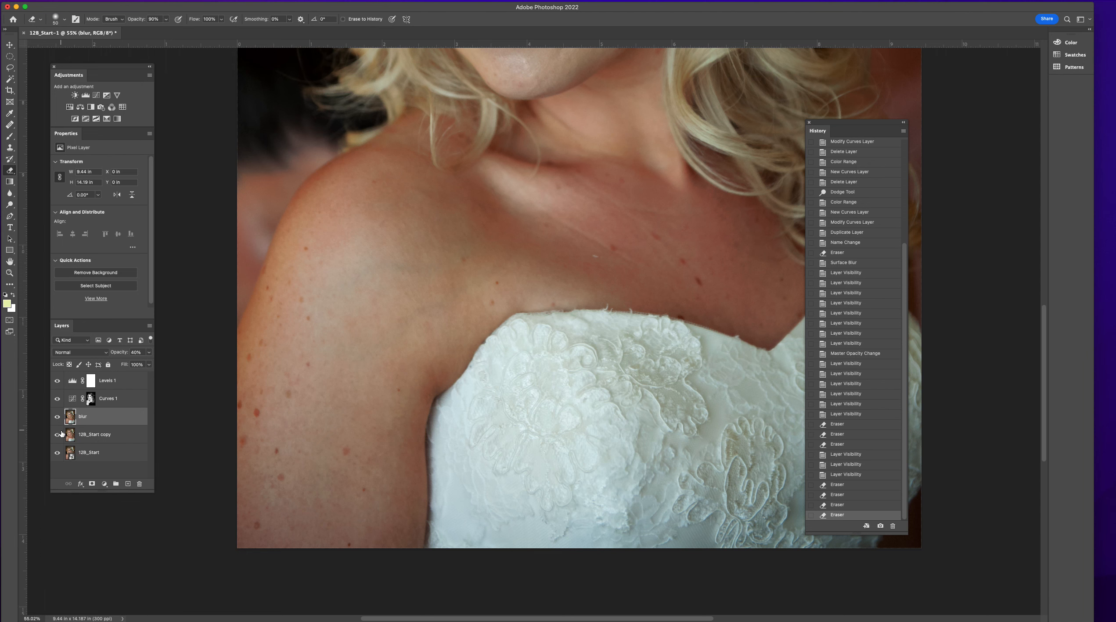
pyautogui.moveTo(57, 435); pyautogui.dragTo(55, 464)
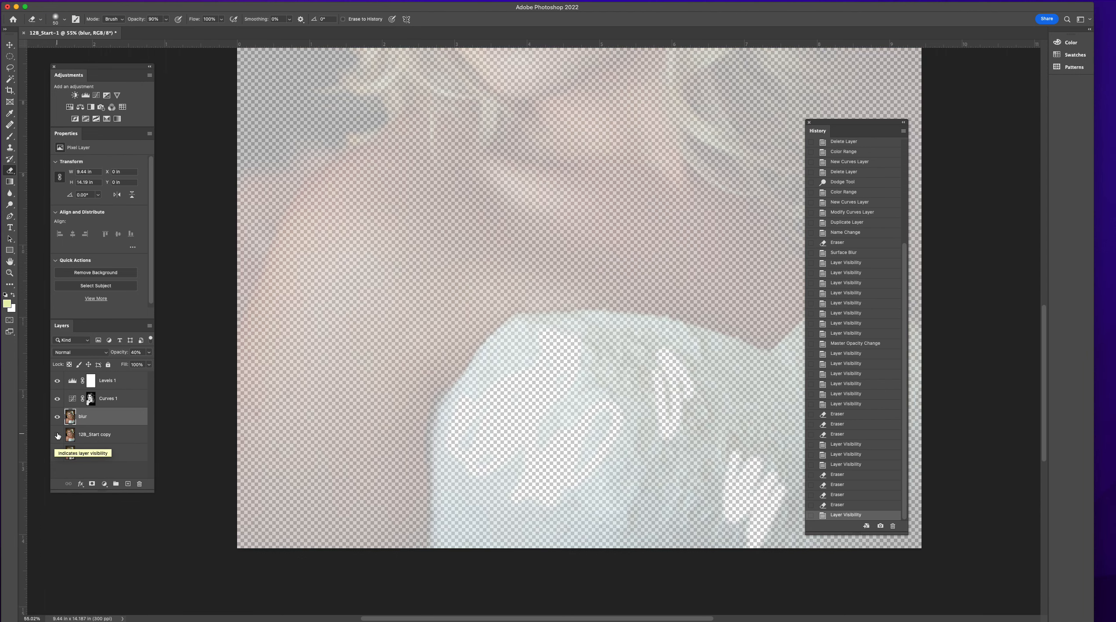
pyautogui.moveTo(57, 434); pyautogui.dragTo(50, 461)
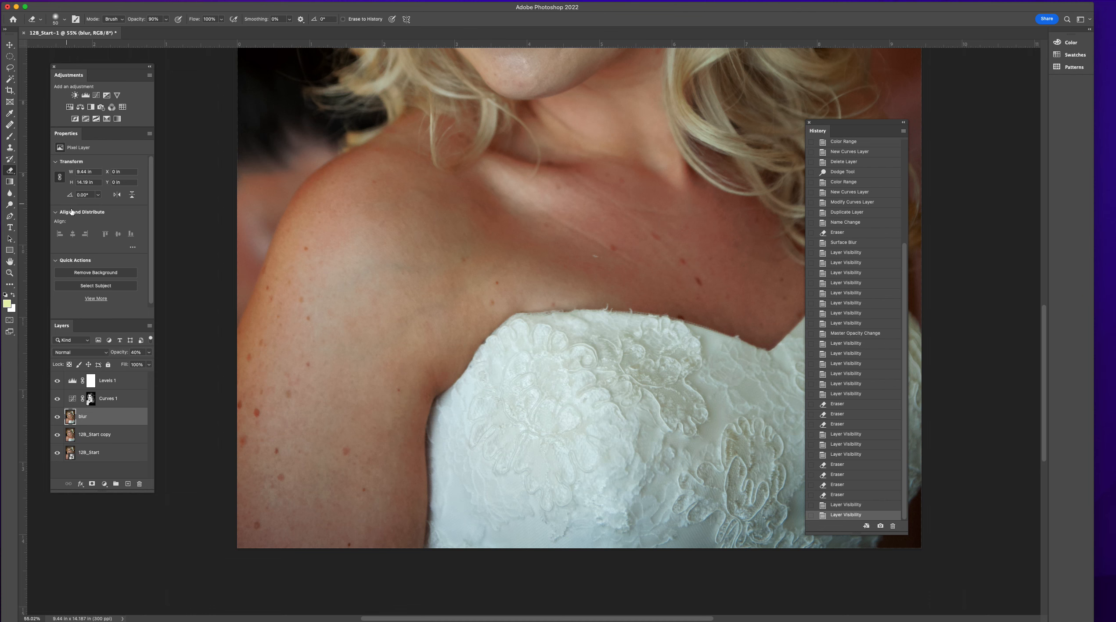
# Flatten the image into a single background layer
pyautogui.click(149, 327)
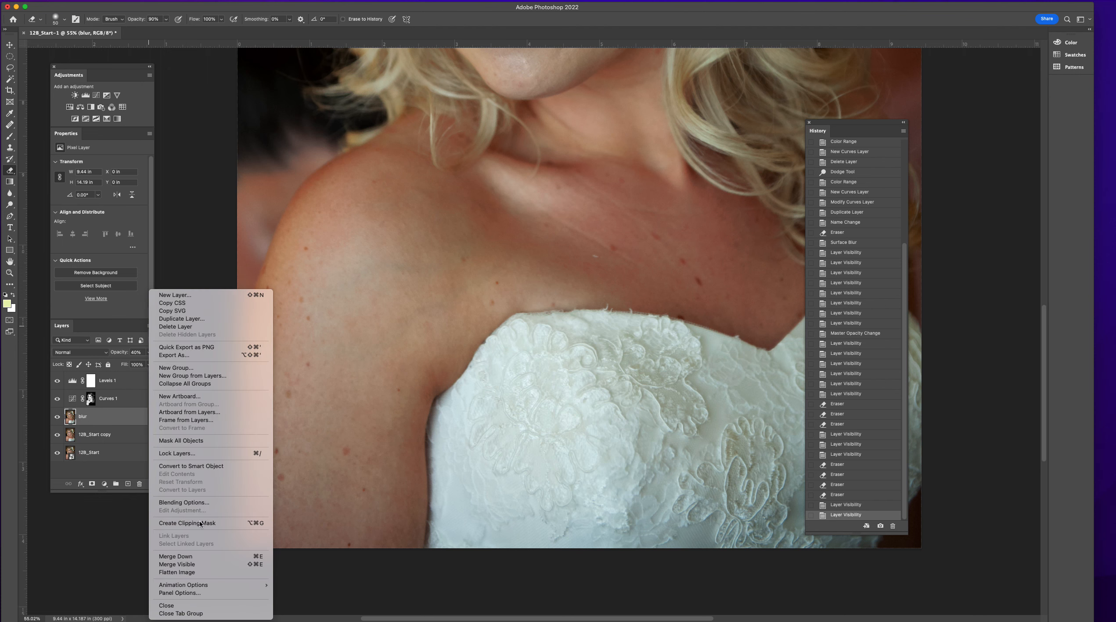
pyautogui.click(205, 573)
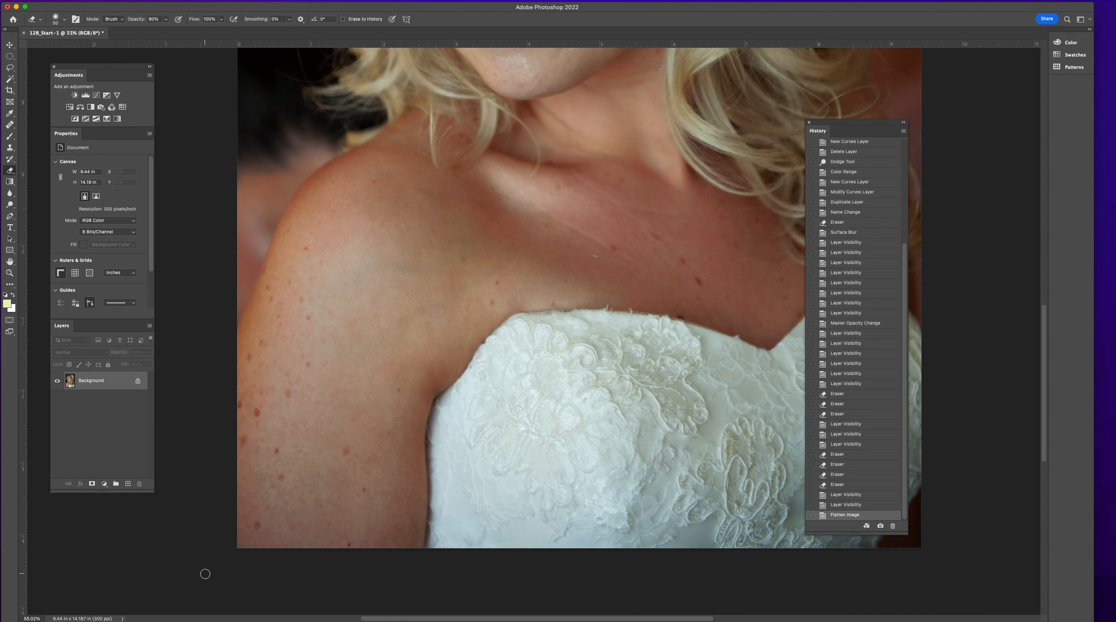